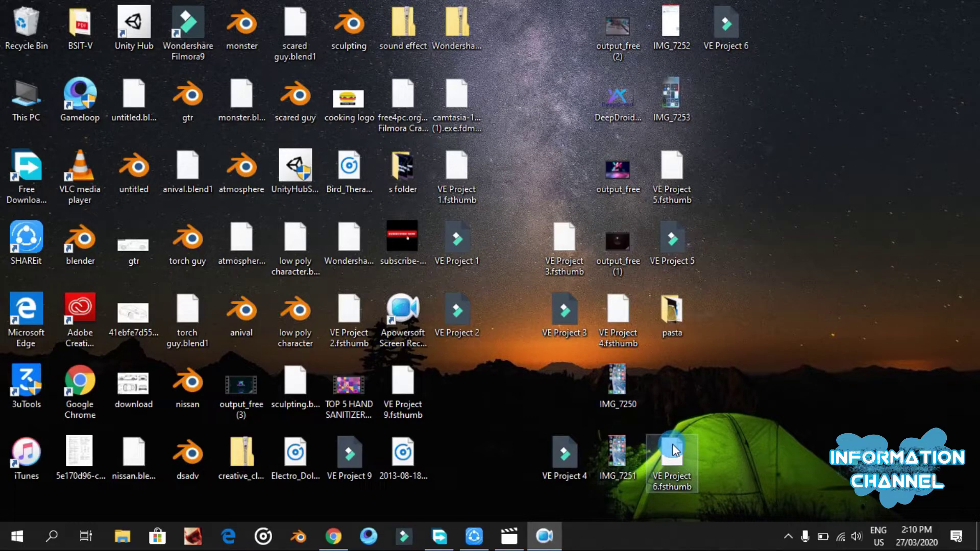
right_click(817, 170)
left_click(792, 179)
right_click(792, 179)
left_click(829, 218)
right_click(789, 187)
left_click(838, 230)
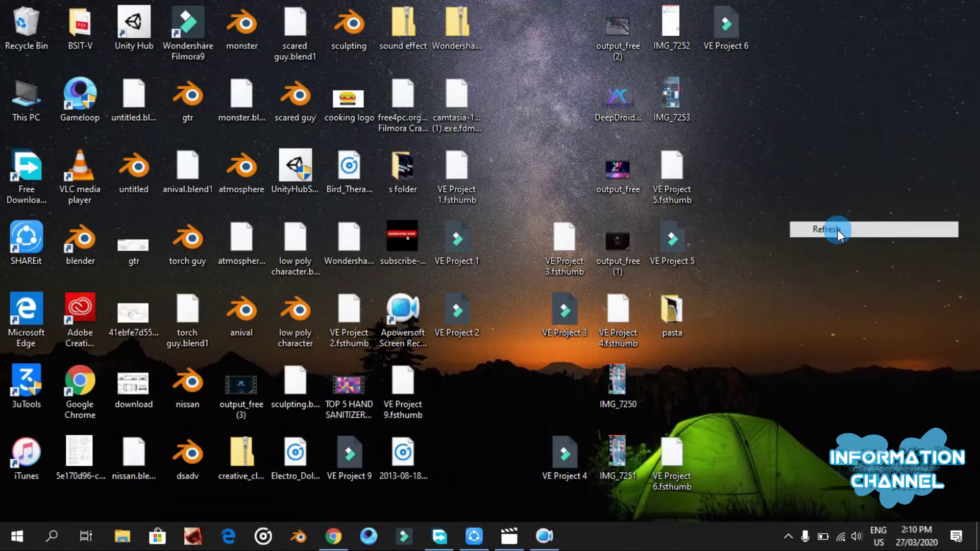
right_click(780, 182)
left_click(826, 225)
right_click(764, 146)
left_click(807, 185)
right_click(801, 163)
left_click(825, 203)
right_click(768, 148)
left_click(800, 188)
right_click(773, 149)
left_click(804, 193)
right_click(755, 147)
left_click(798, 190)
right_click(757, 154)
left_click(796, 193)
right_click(755, 148)
left_click(790, 194)
right_click(771, 170)
left_click(797, 212)
right_click(765, 177)
left_click(805, 219)
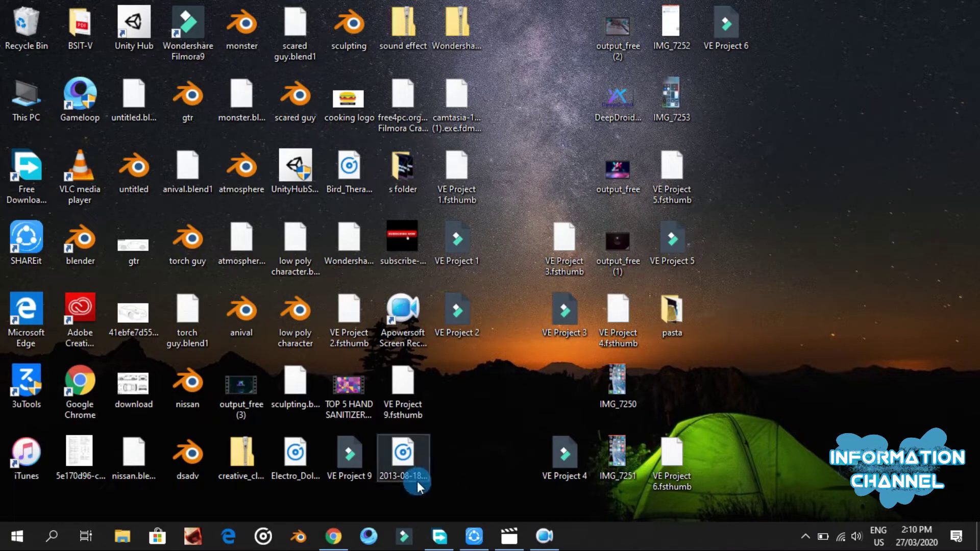
Switch to Google Chrome and open the Chrome Web Store from the browser's apps page.
left_click(345, 538)
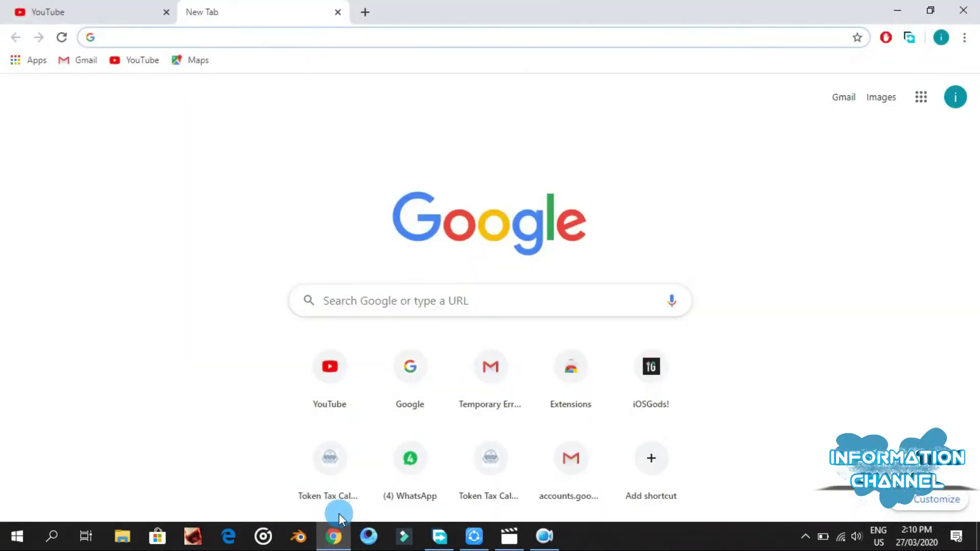
left_click(27, 61)
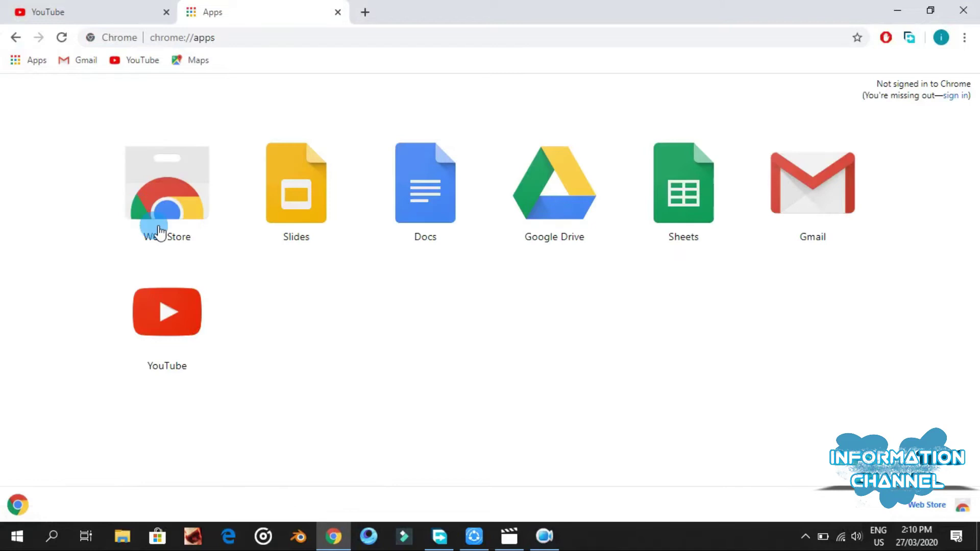
left_click(179, 217)
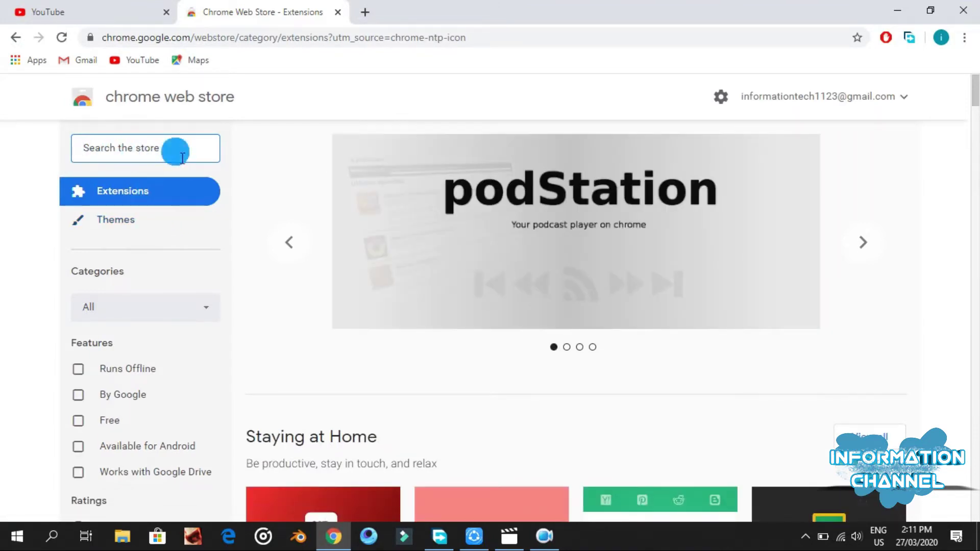
Search the Chrome Web Store for instagram.
type("ins")
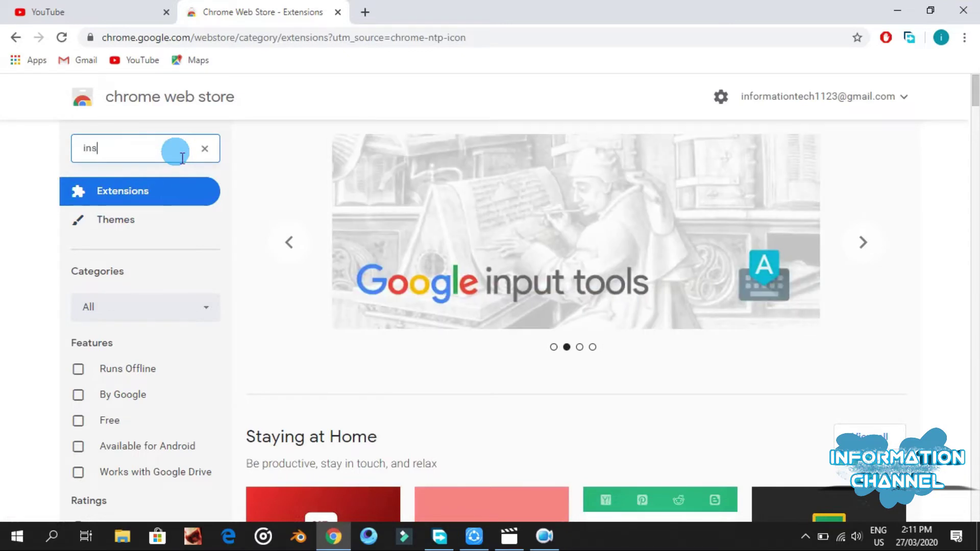
type("tagram")
key("Return")
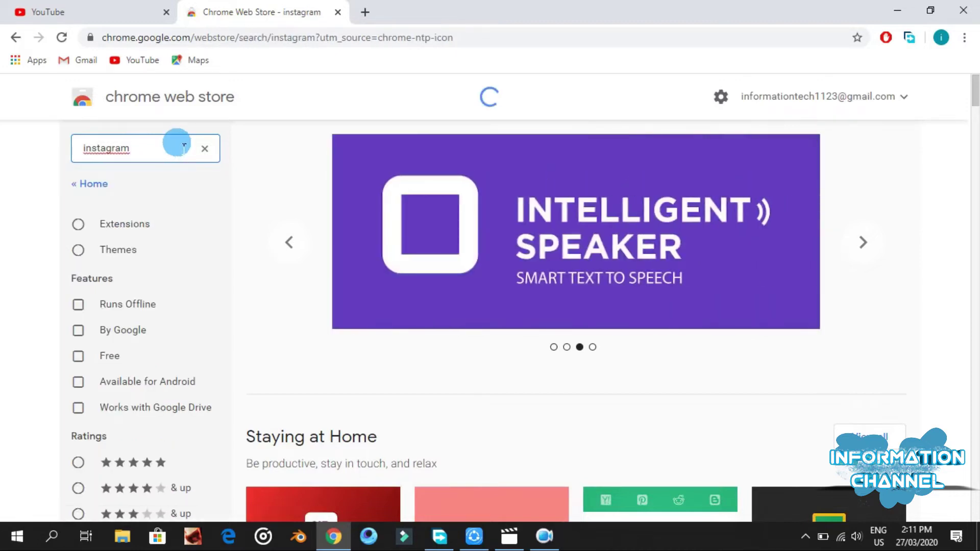
Add the extension "Downloader for Instagram + Direct Message" by aboveradiant to Chrome, accepting its requested permissions.
scroll(406, 299, "down", 3)
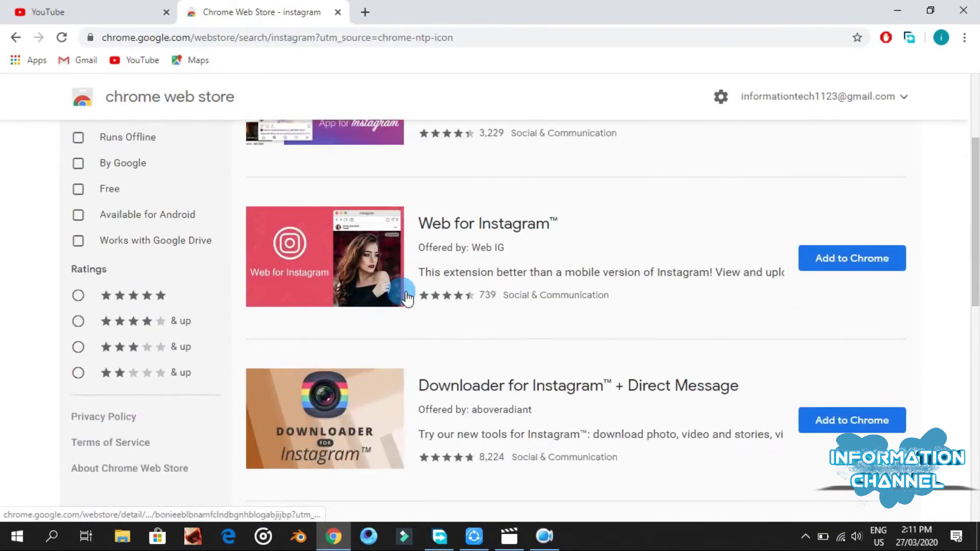
scroll(407, 298, "down", 2)
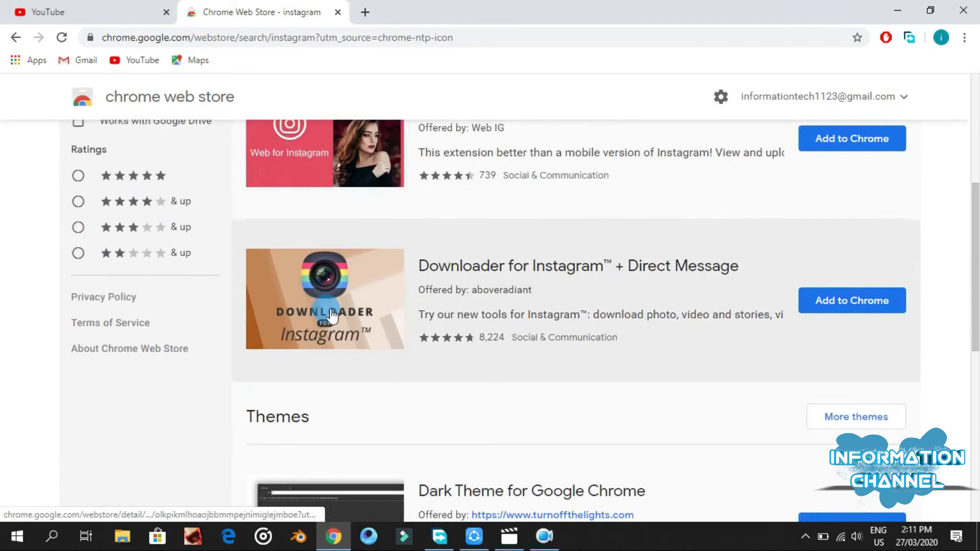
left_click(541, 294)
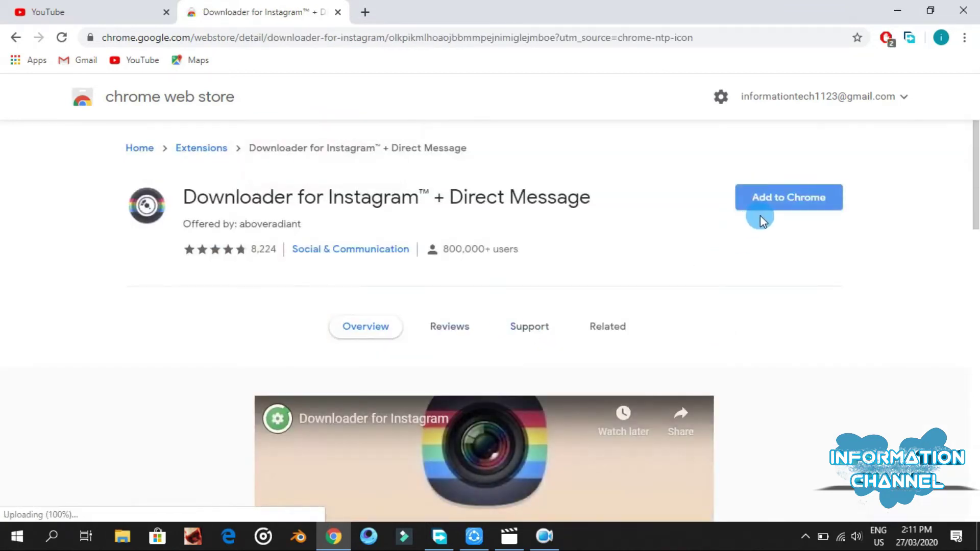
left_click(805, 210)
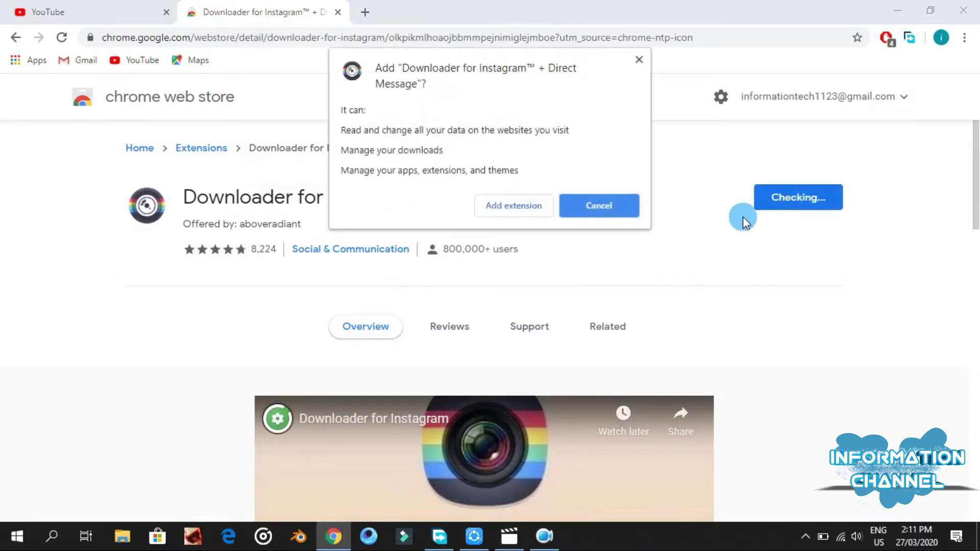
left_click(526, 208)
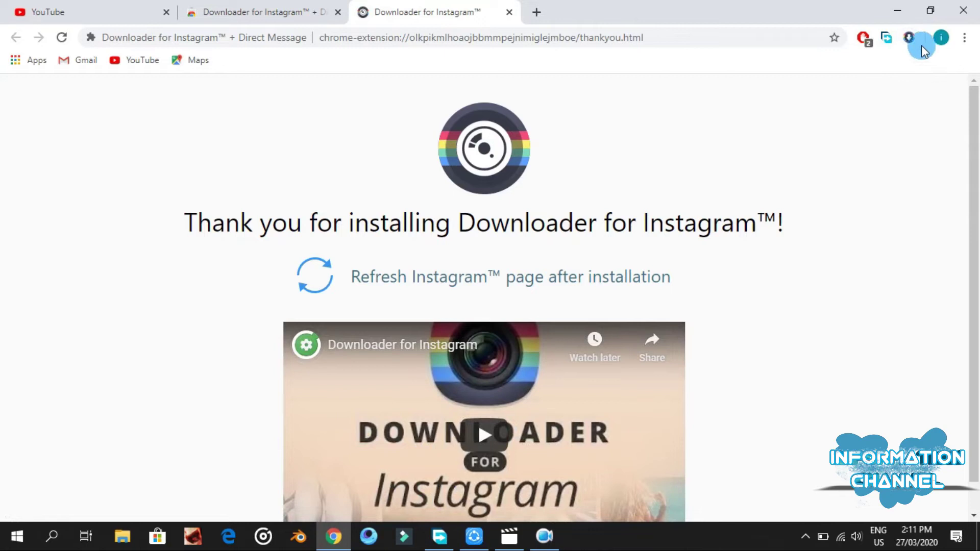
Open Instagram.com through the new downloader extension and log in with Facebook, allowing access to the signed-in Facebook account.
left_click(908, 38)
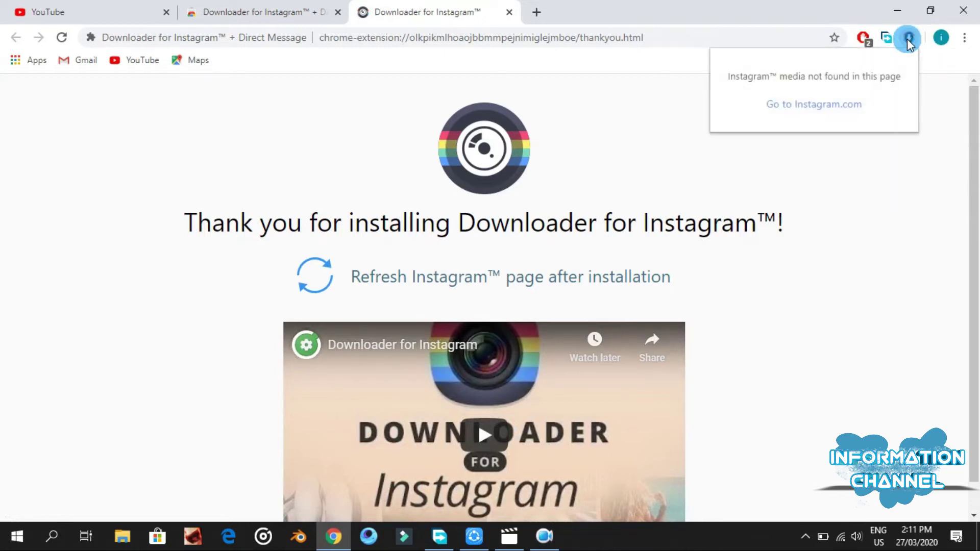
left_click(850, 105)
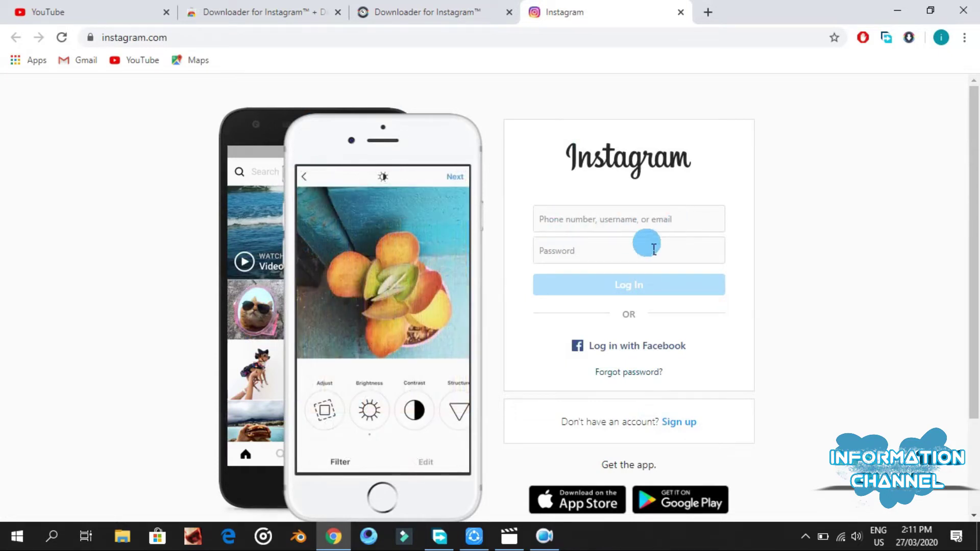
left_click(663, 346)
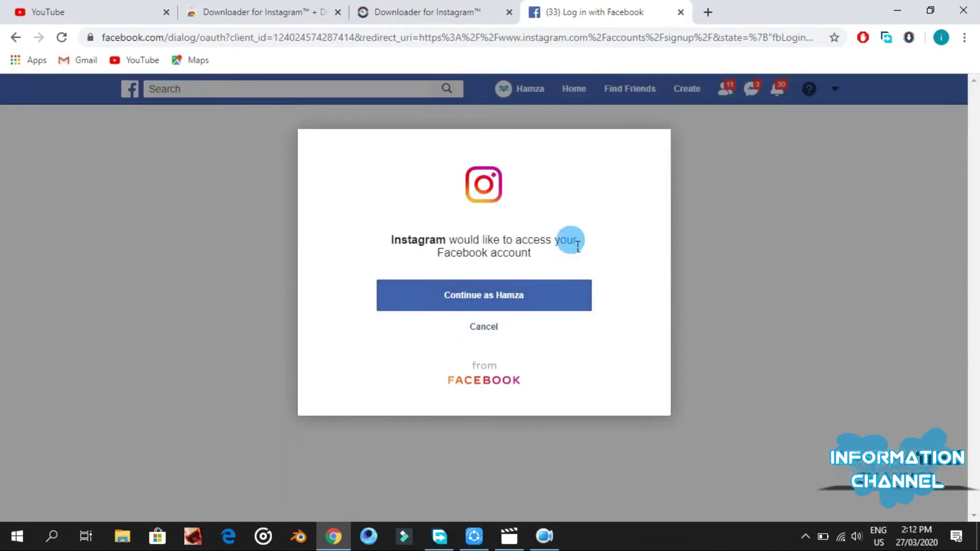
left_click(500, 301)
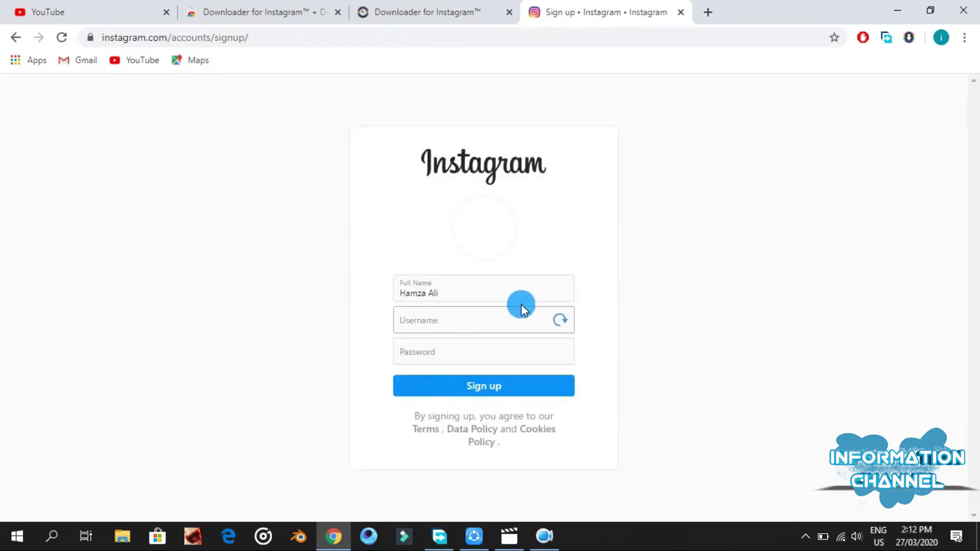
Enter a username and the account password in the Instagram sign-up form and submit it.
left_click(498, 324)
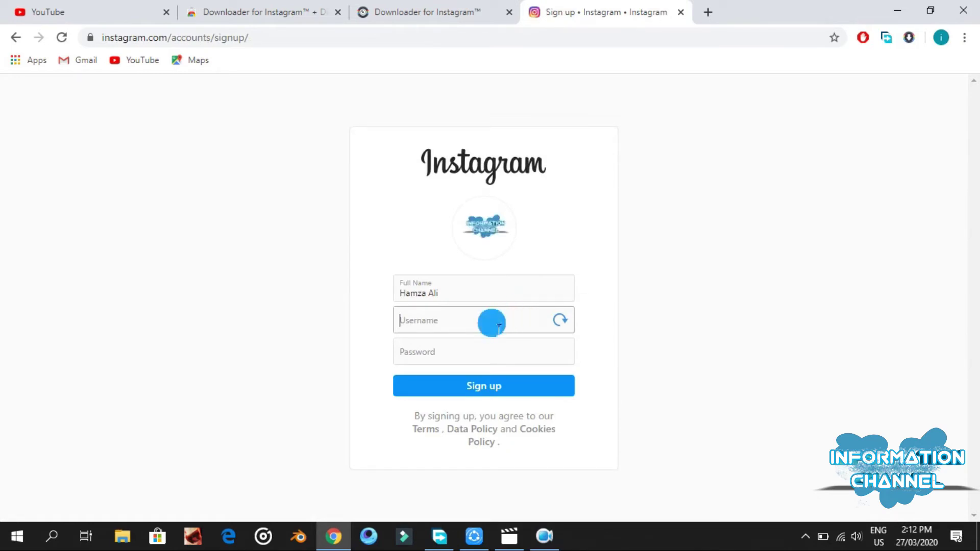
type("tech")
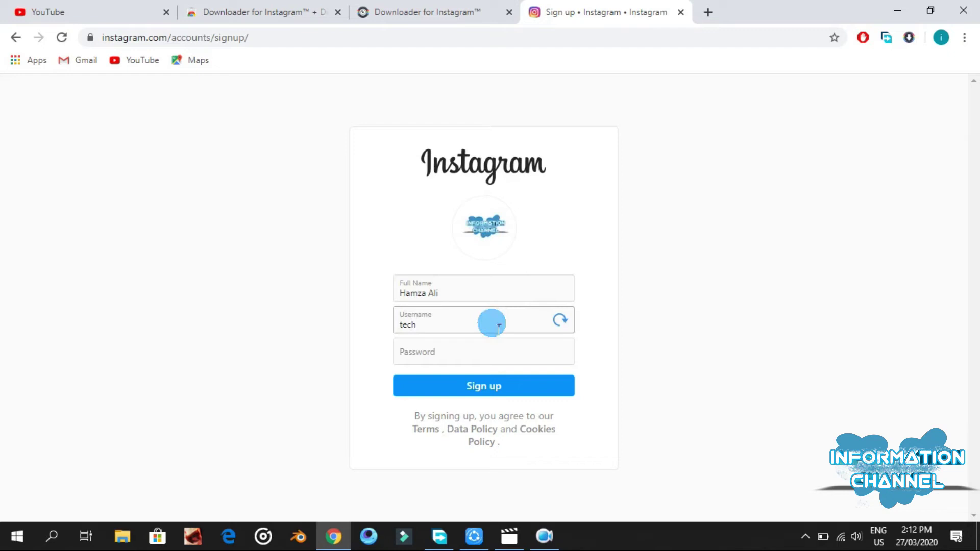
type("information channel")
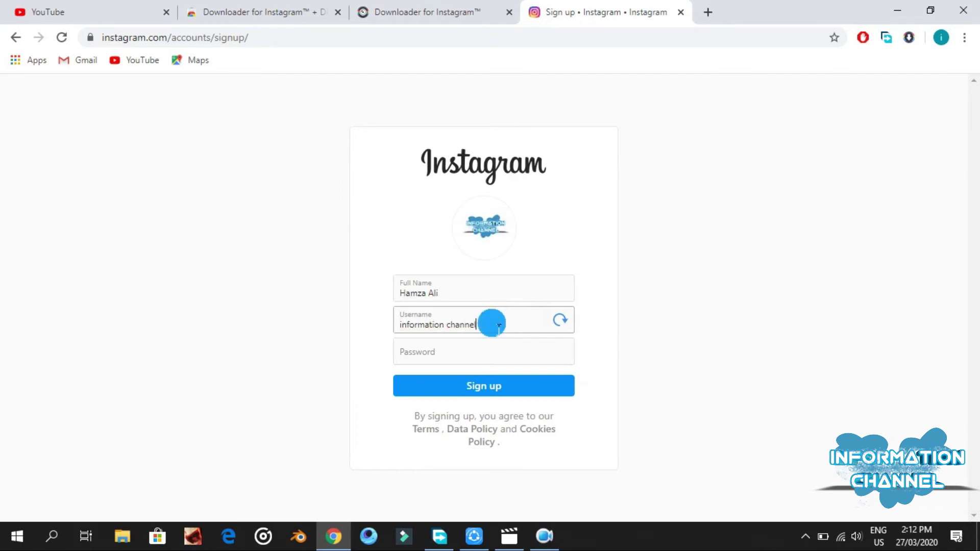
left_click(499, 358)
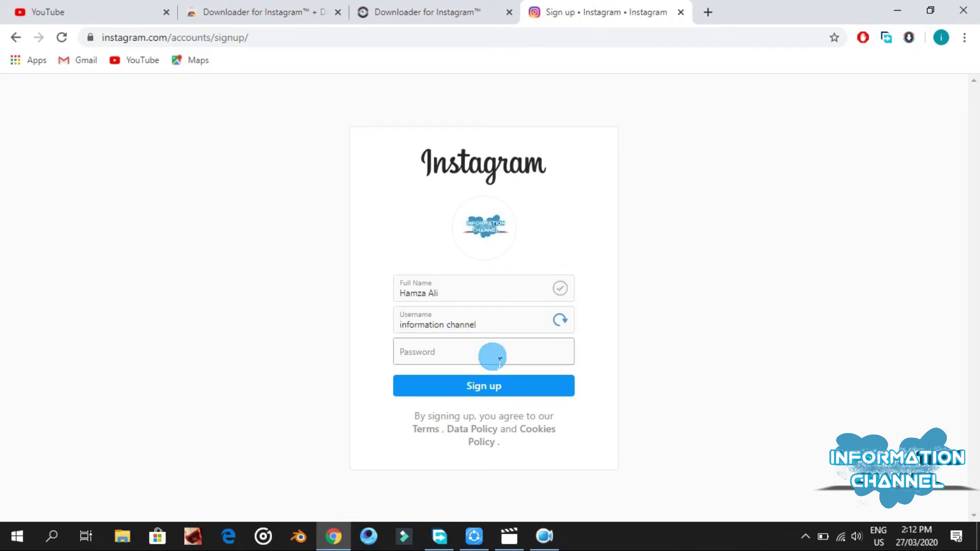
type("••••")
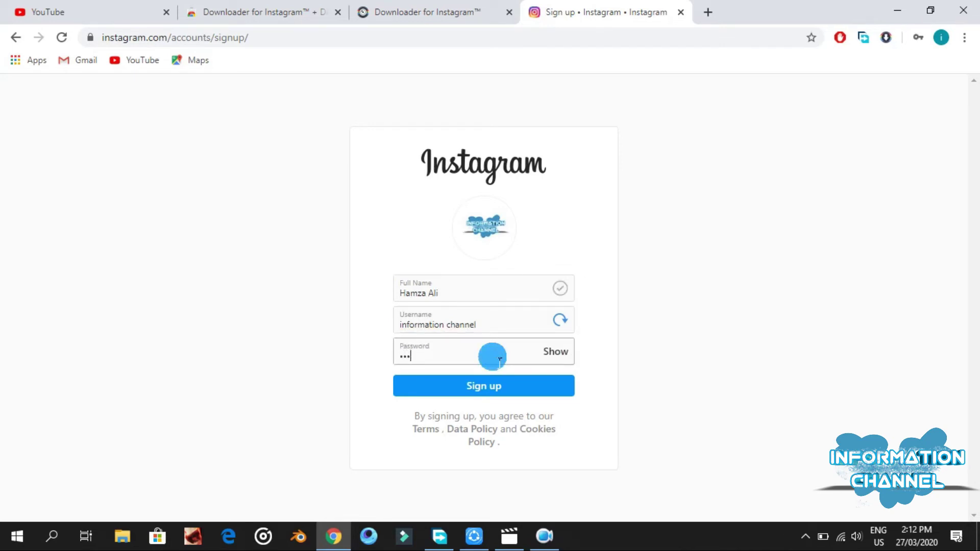
type("•")
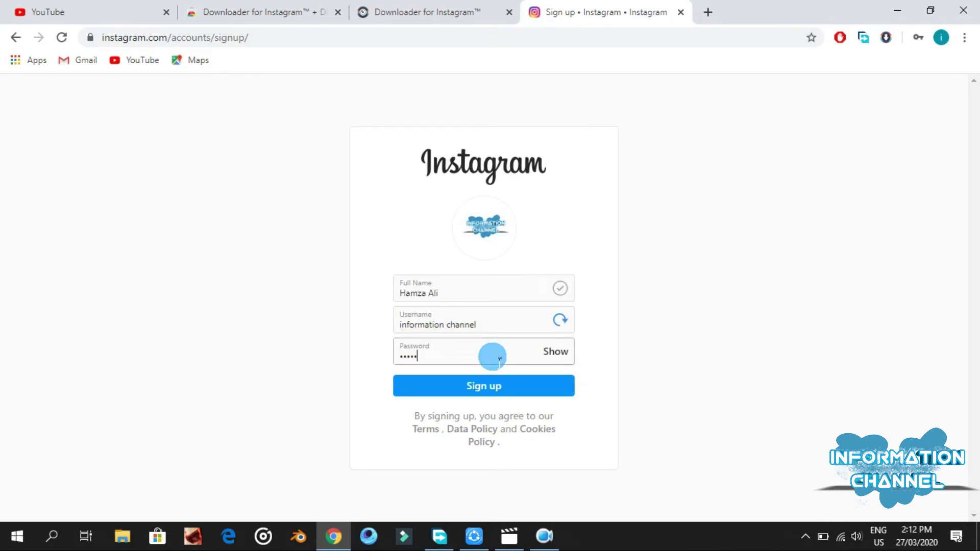
type("••••••")
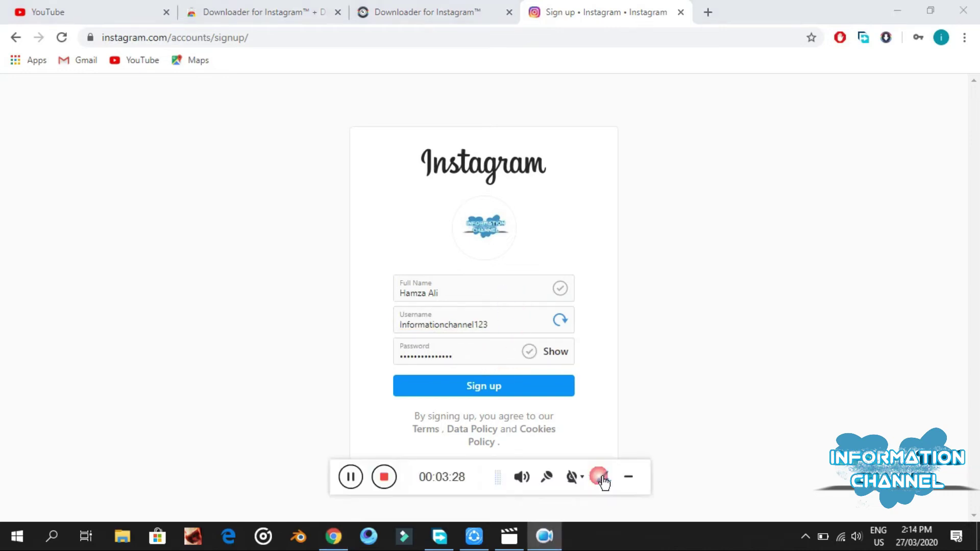
left_click(490, 386)
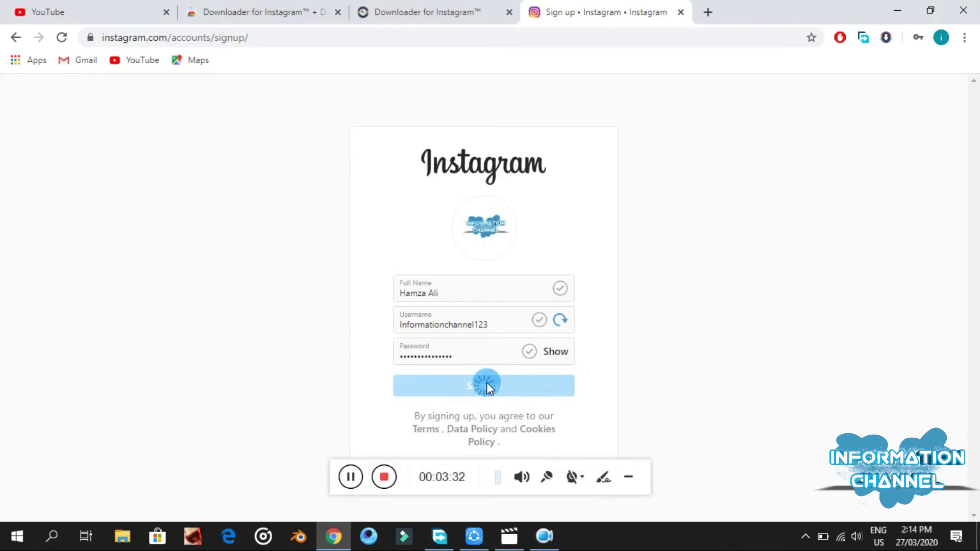